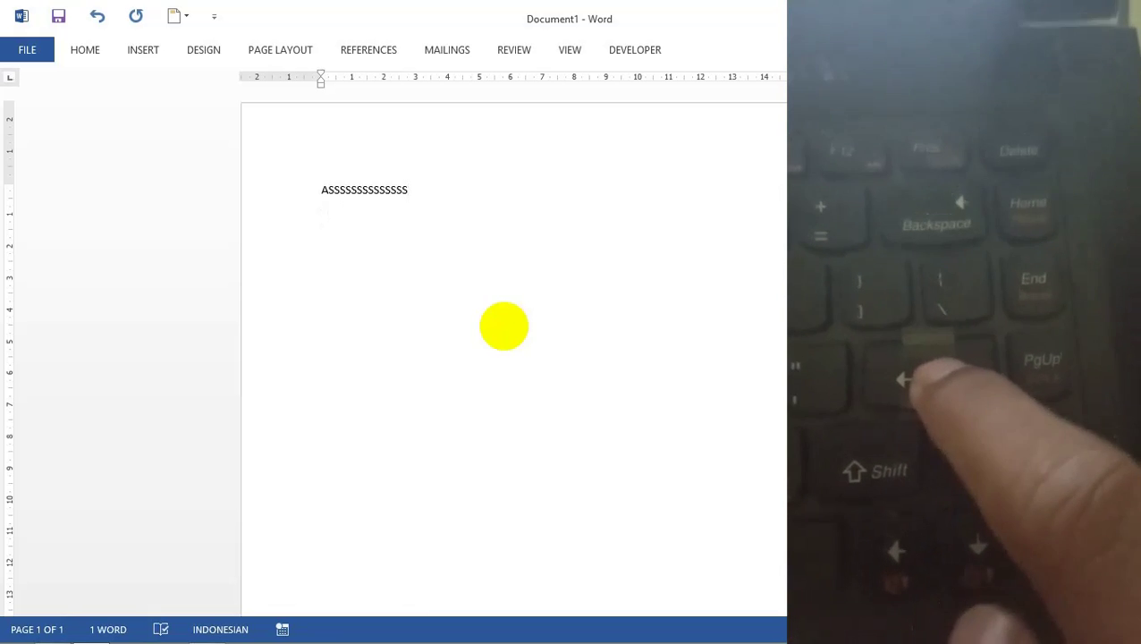
Switch to the Software folder in File Explorer and launch the SharpKeys application.
key("Left")
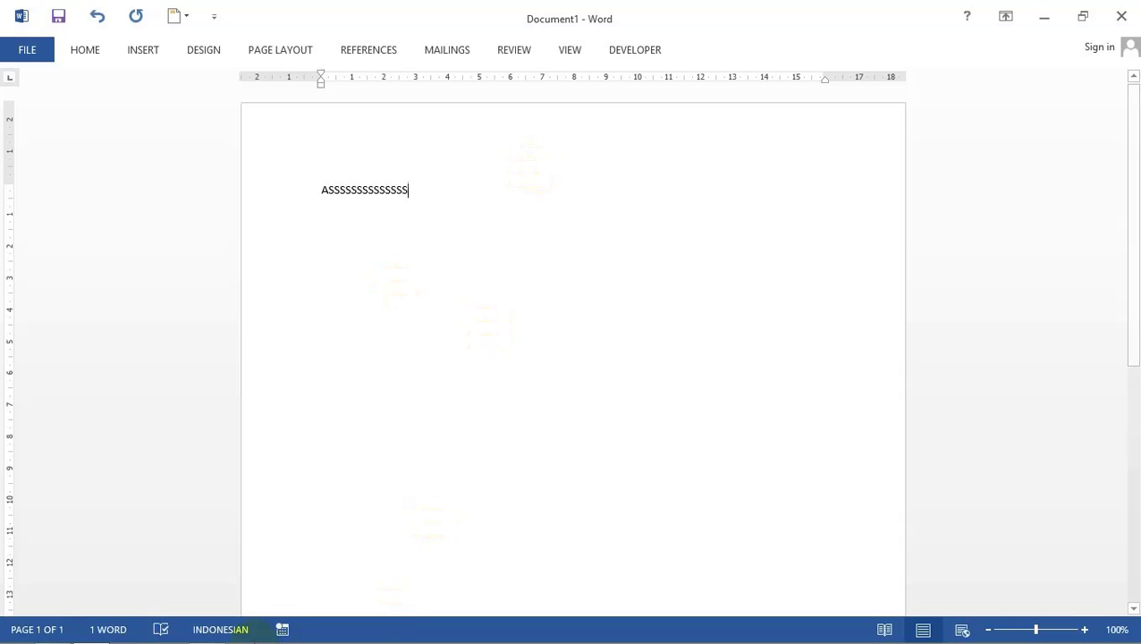
mouse_move(100, 632)
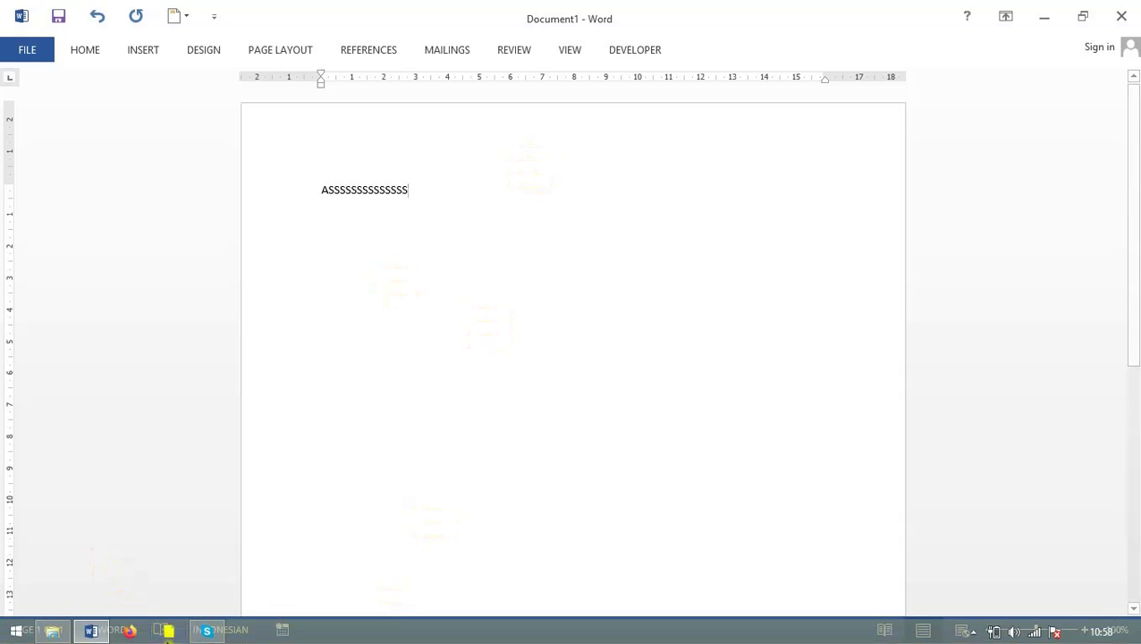
left_click(52, 631)
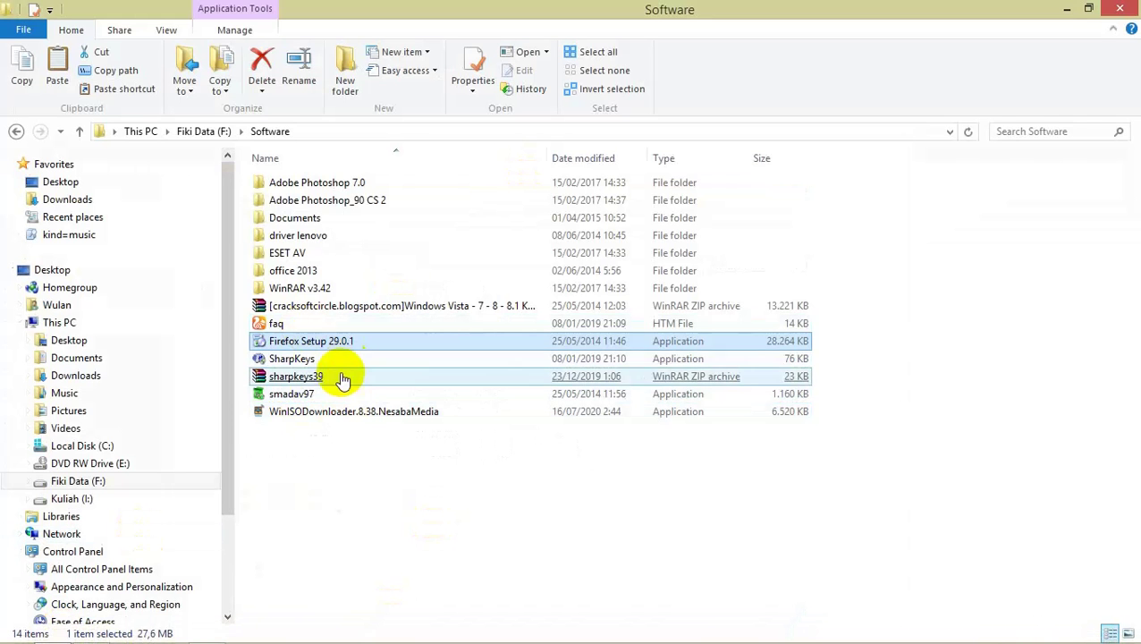
left_click(297, 361)
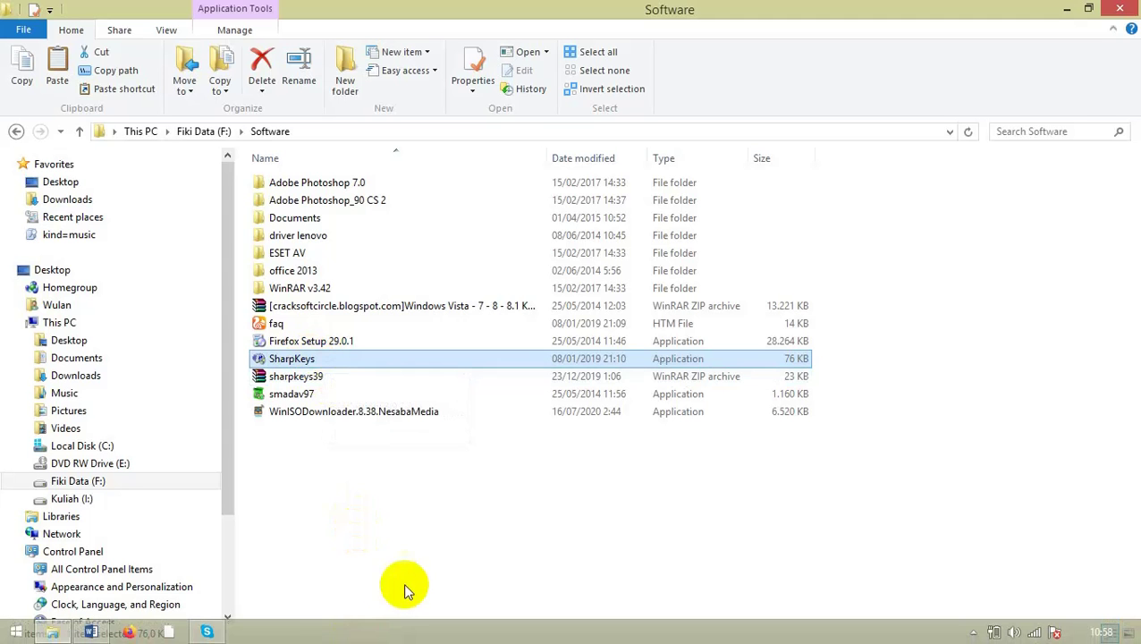
left_click(286, 376, "ctrl")
left_click(291, 360)
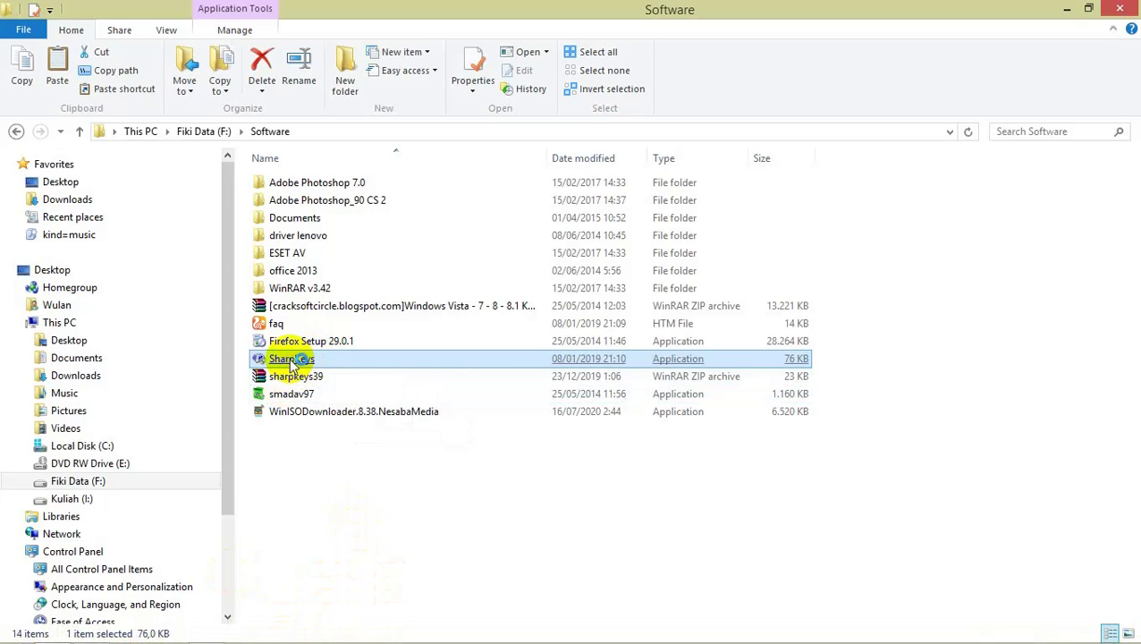
double_click(293, 362)
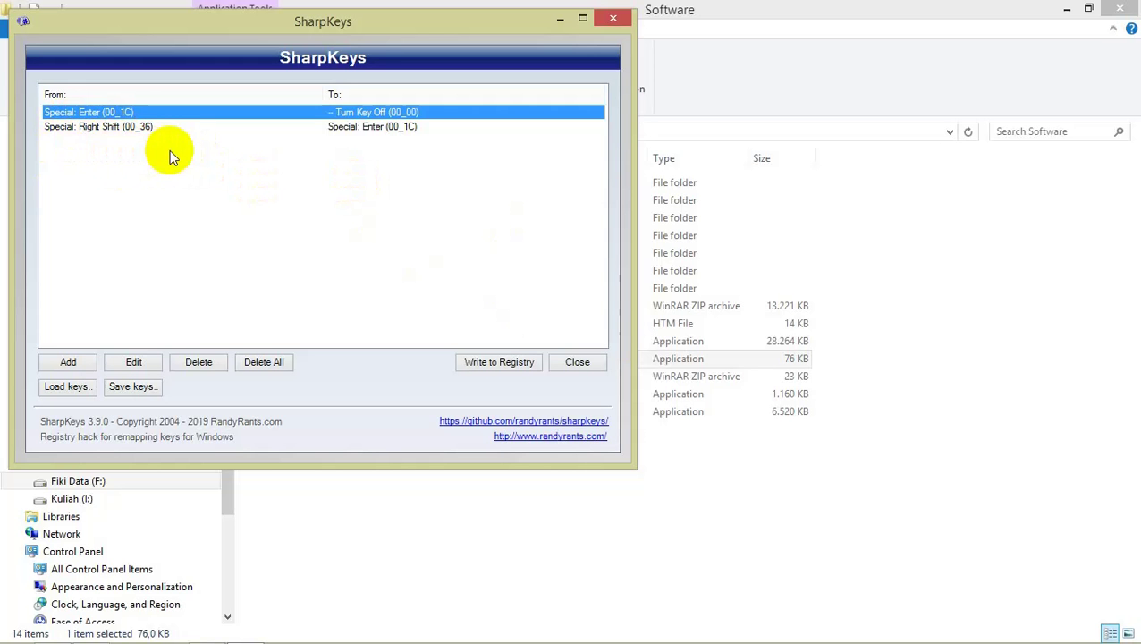
Add a new key mapping that turns off Key: A (00_1E).
double_click(93, 117)
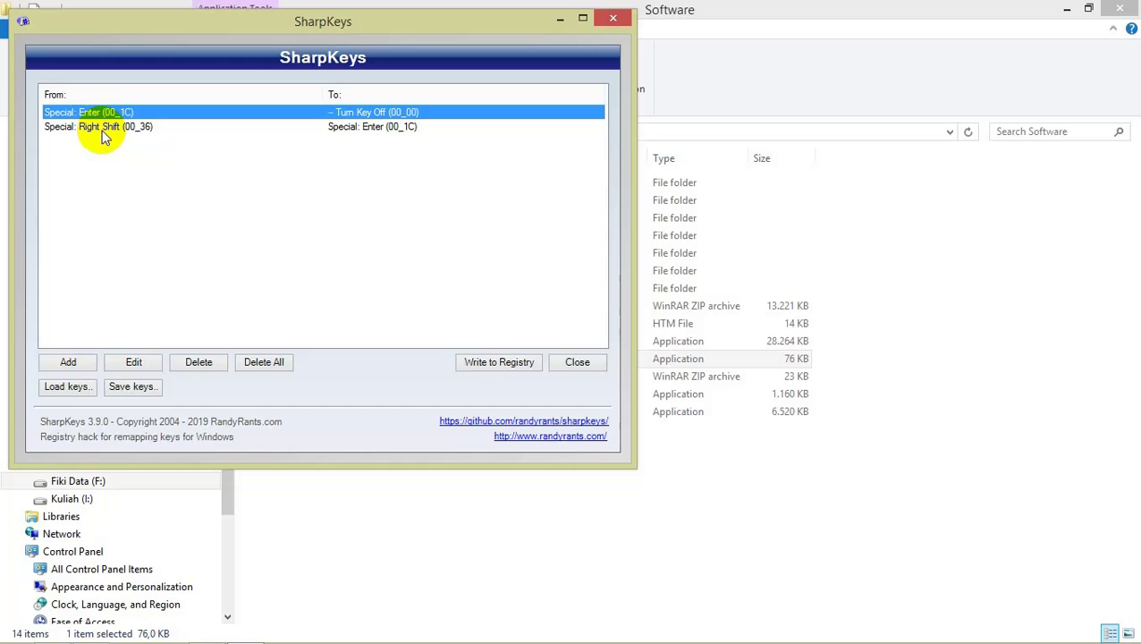
left_click(101, 128)
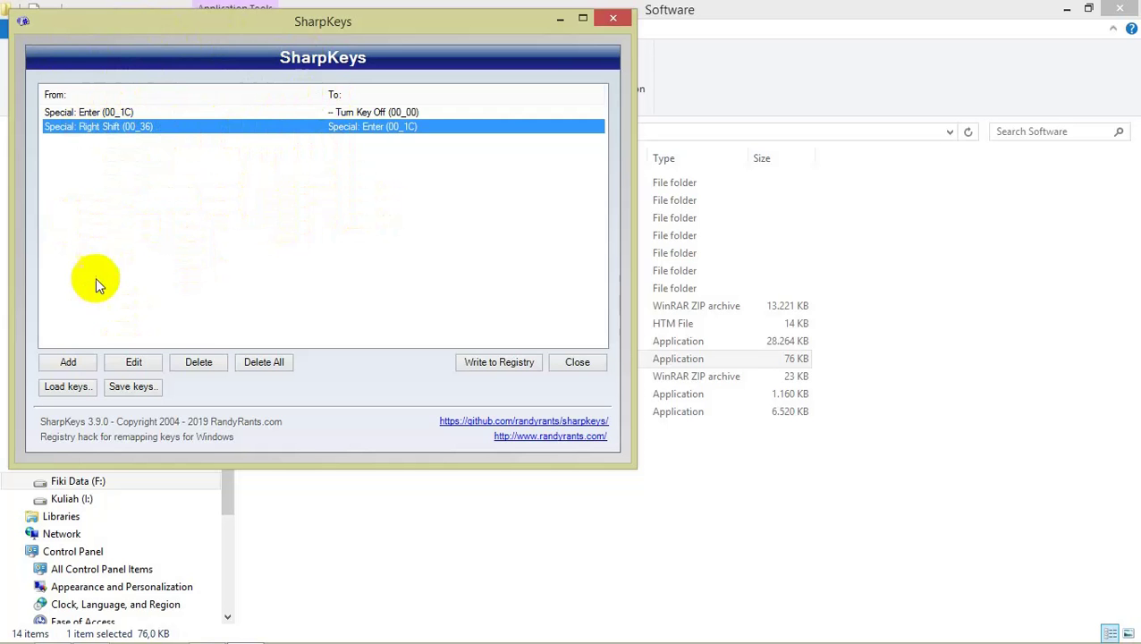
left_click(64, 361)
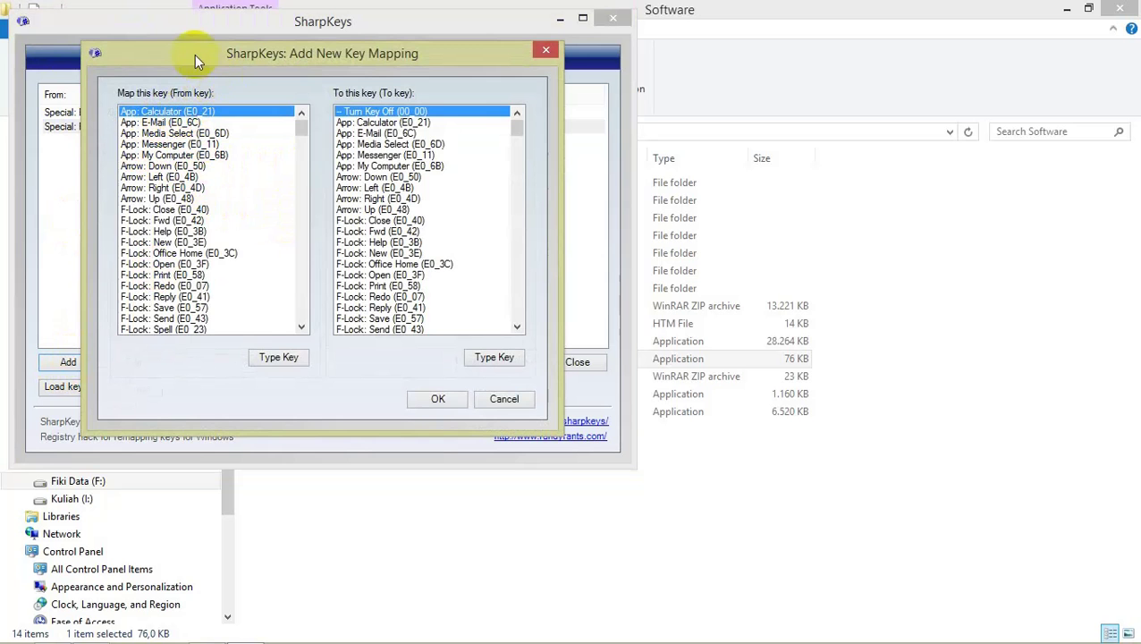
left_click_drag(194, 54, 205, 167)
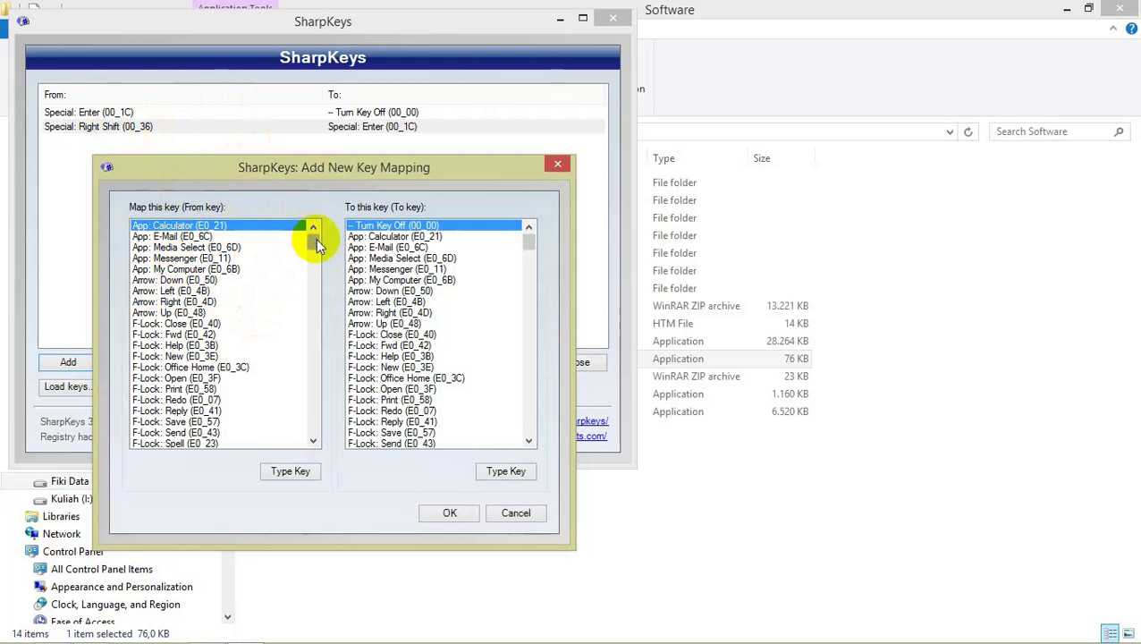
left_click_drag(316, 238, 318, 297)
left_click_drag(314, 295, 315, 281)
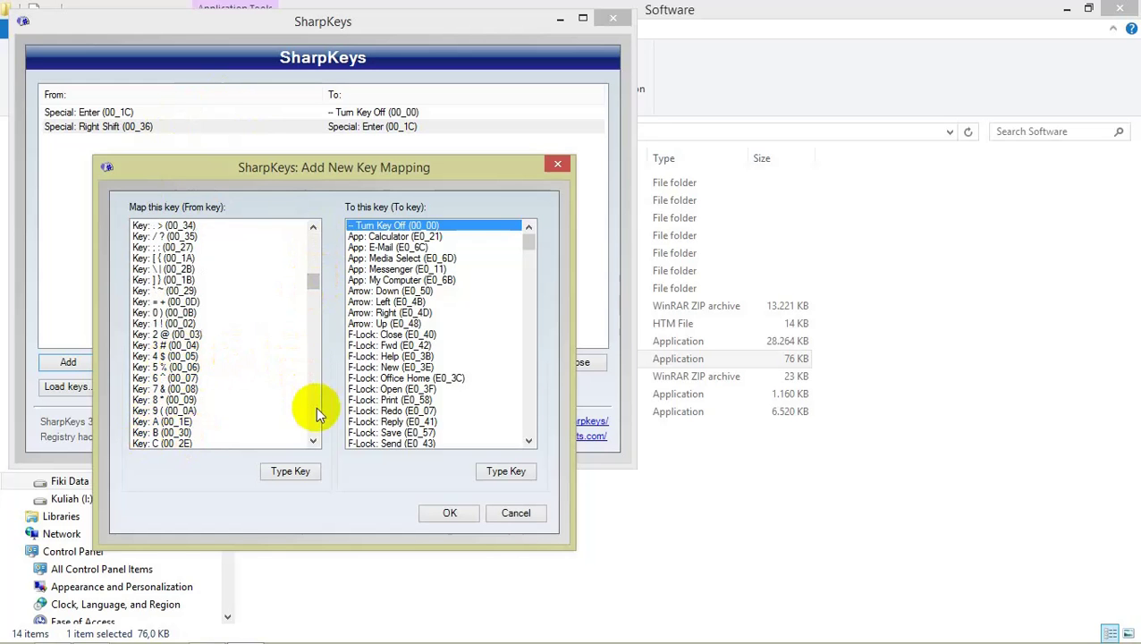
left_click(168, 422)
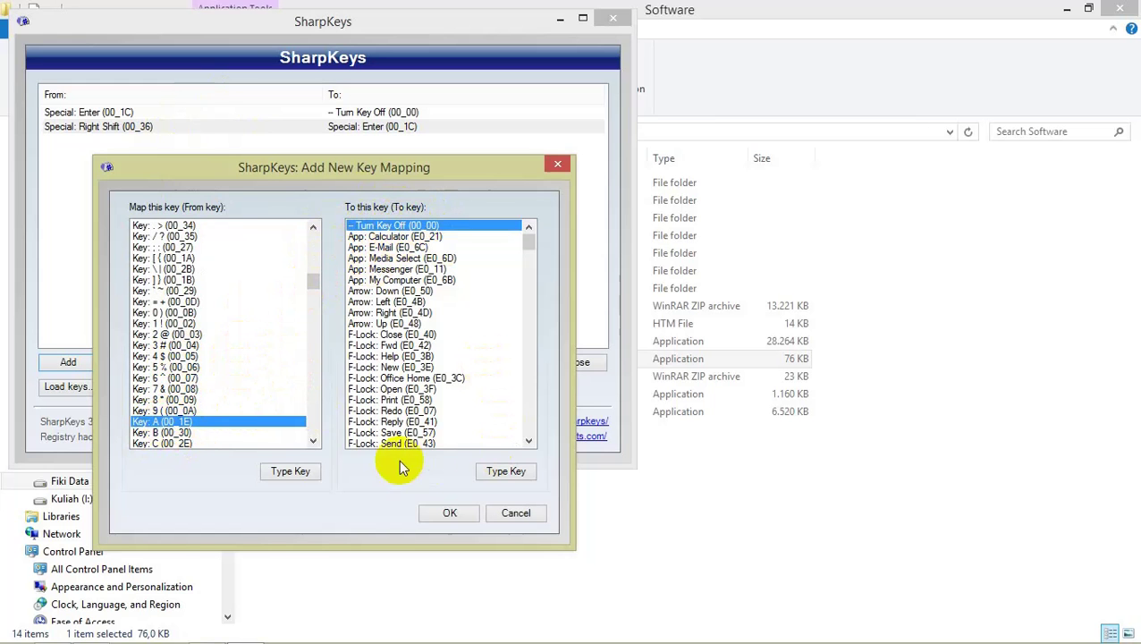
left_click(444, 515)
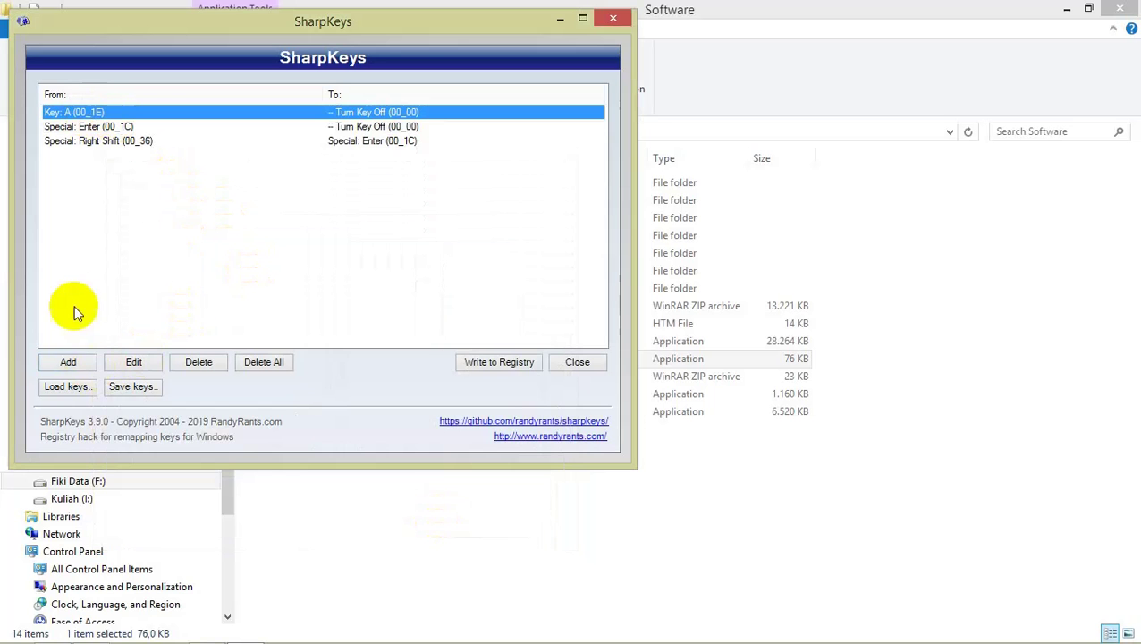
Start another key mapping with Key: Z (00_2C) as the key to map from.
left_click(67, 364)
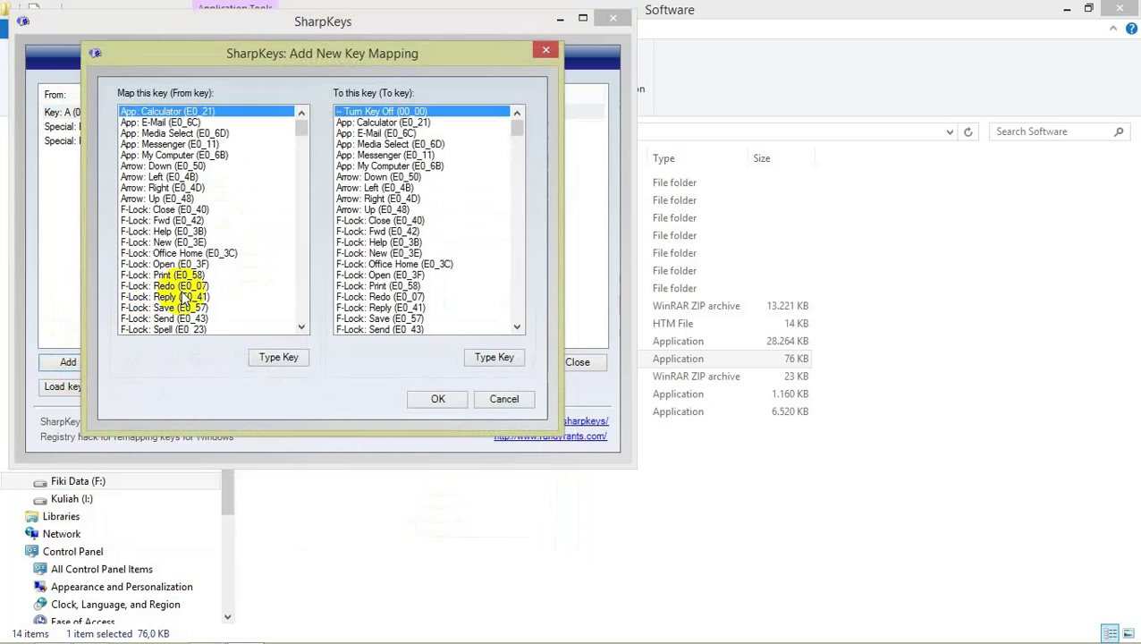
left_click(301, 327)
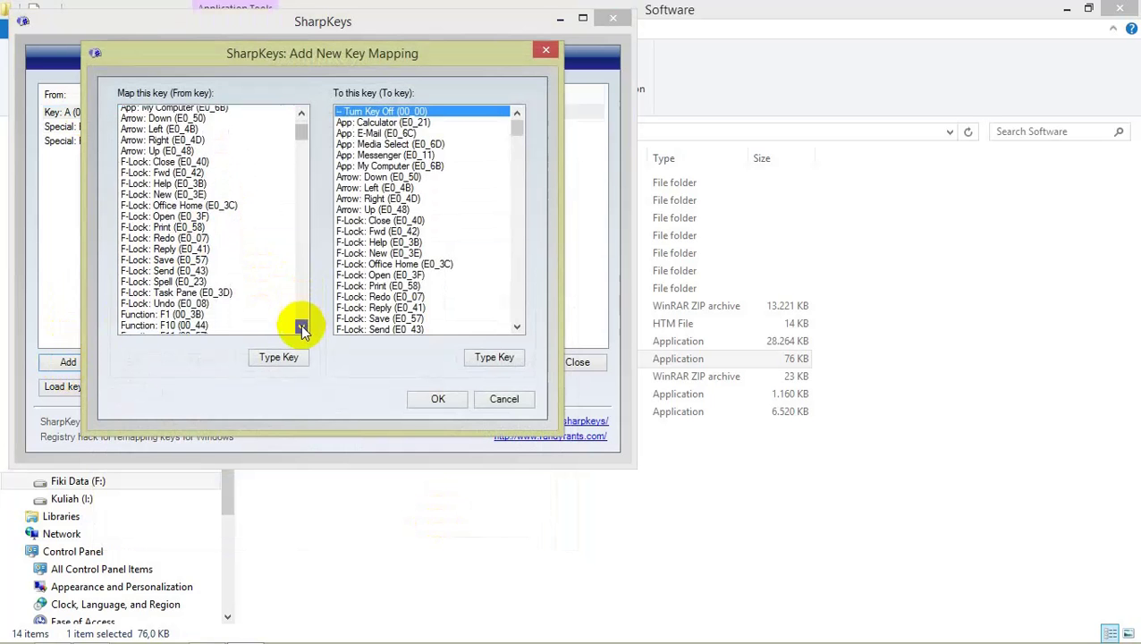
left_click(301, 327)
left_click(301, 327)
left_click(302, 327)
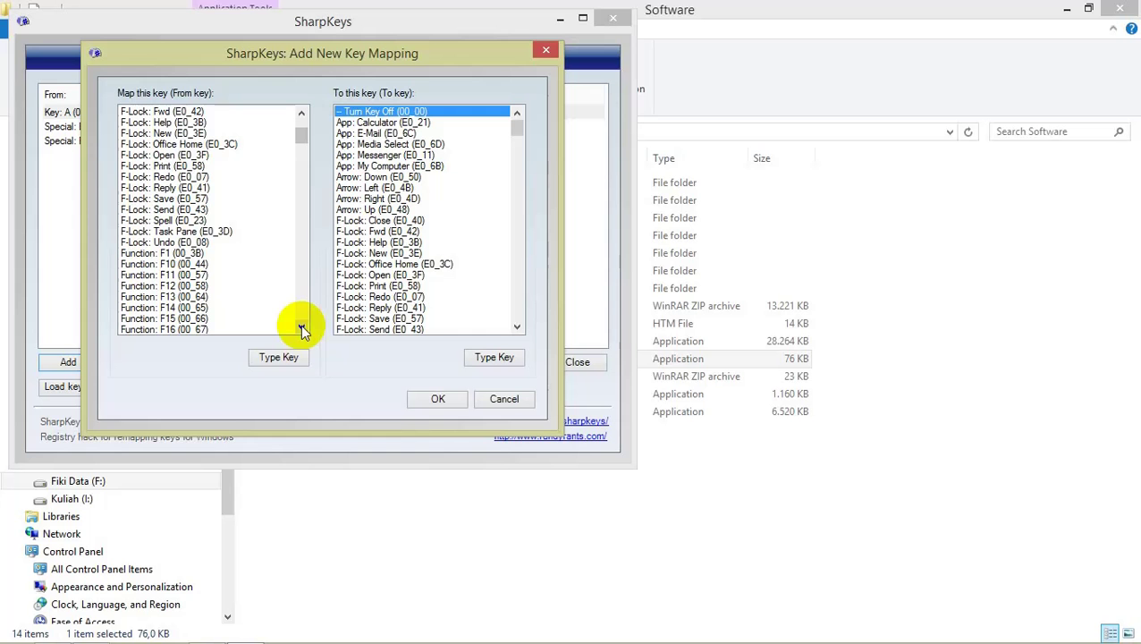
left_click(515, 326)
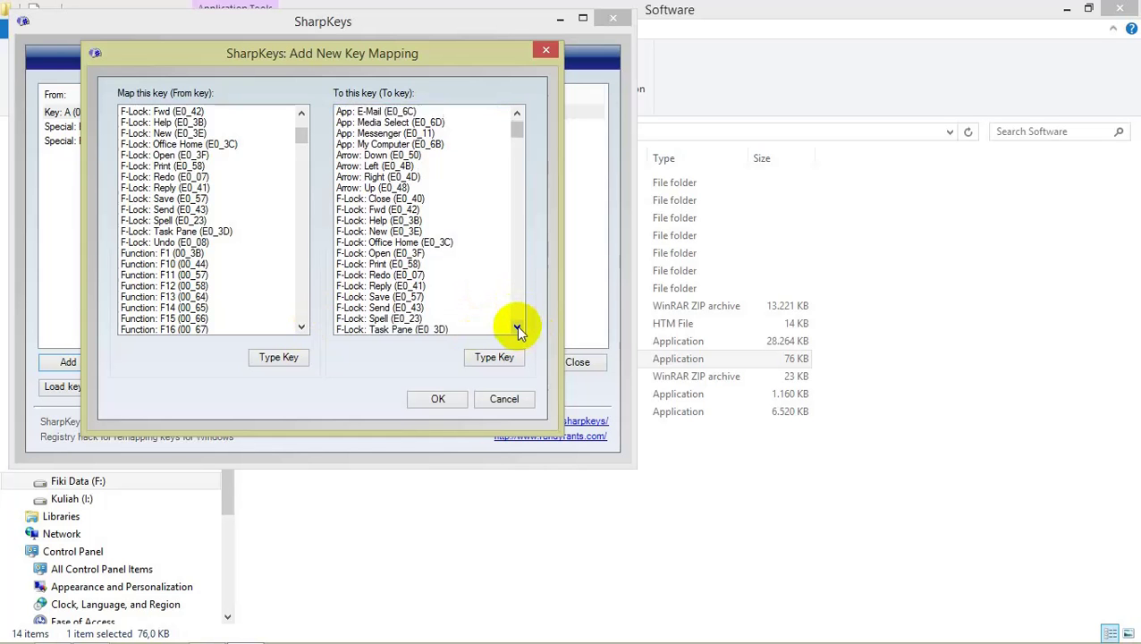
scroll(516, 325, "down", 4)
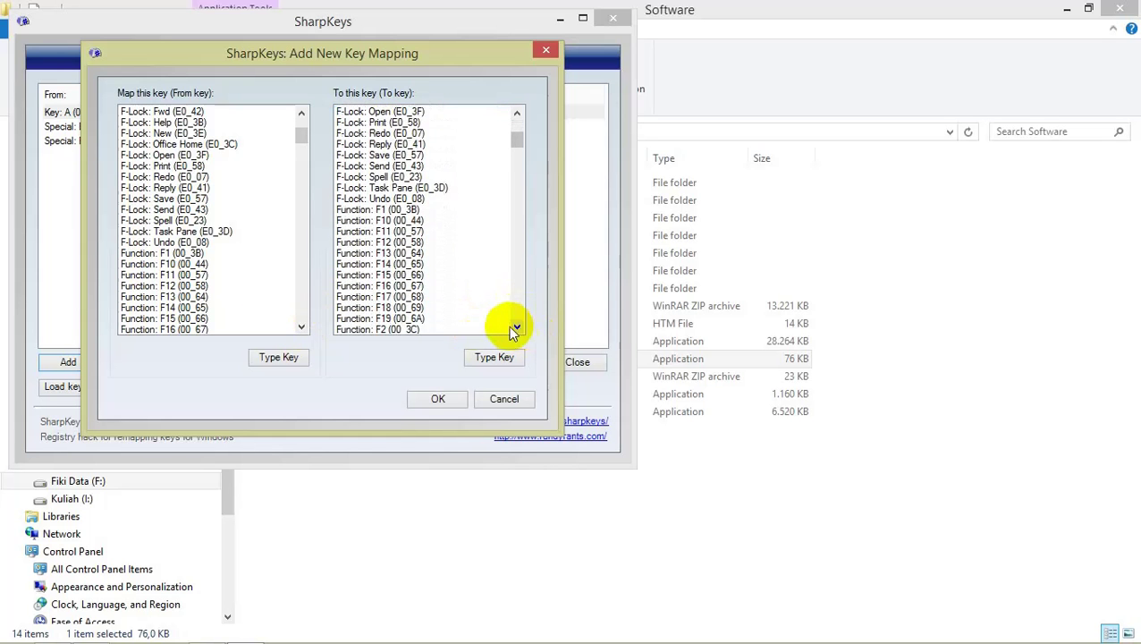
left_click(301, 327)
left_click(302, 327)
left_click(301, 327)
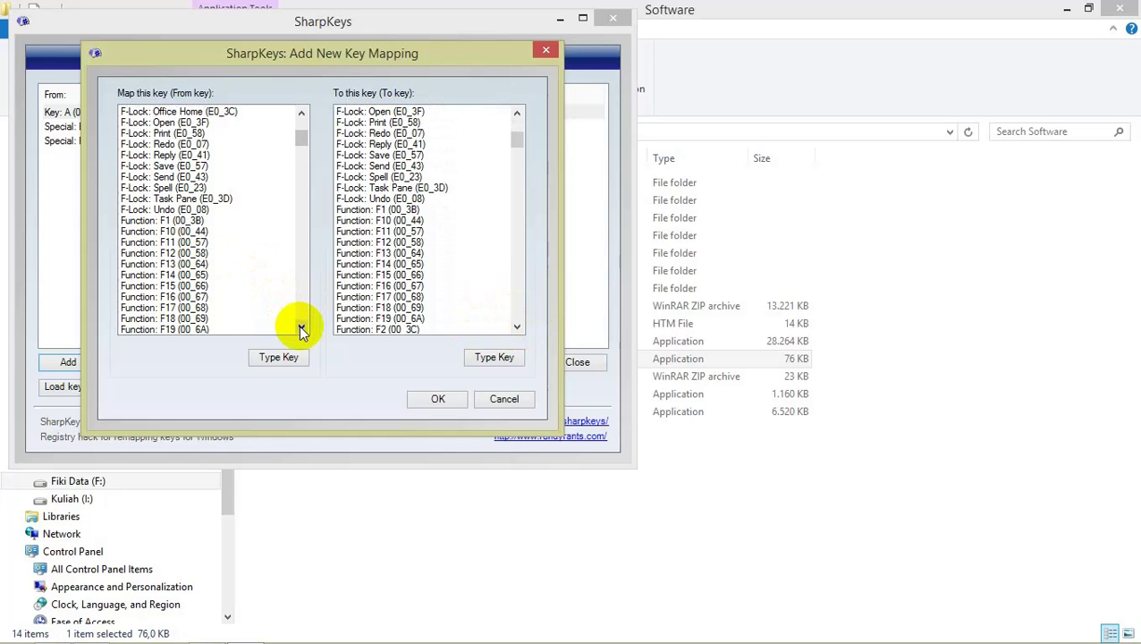
left_click(302, 327)
left_click(301, 328)
left_click(301, 327)
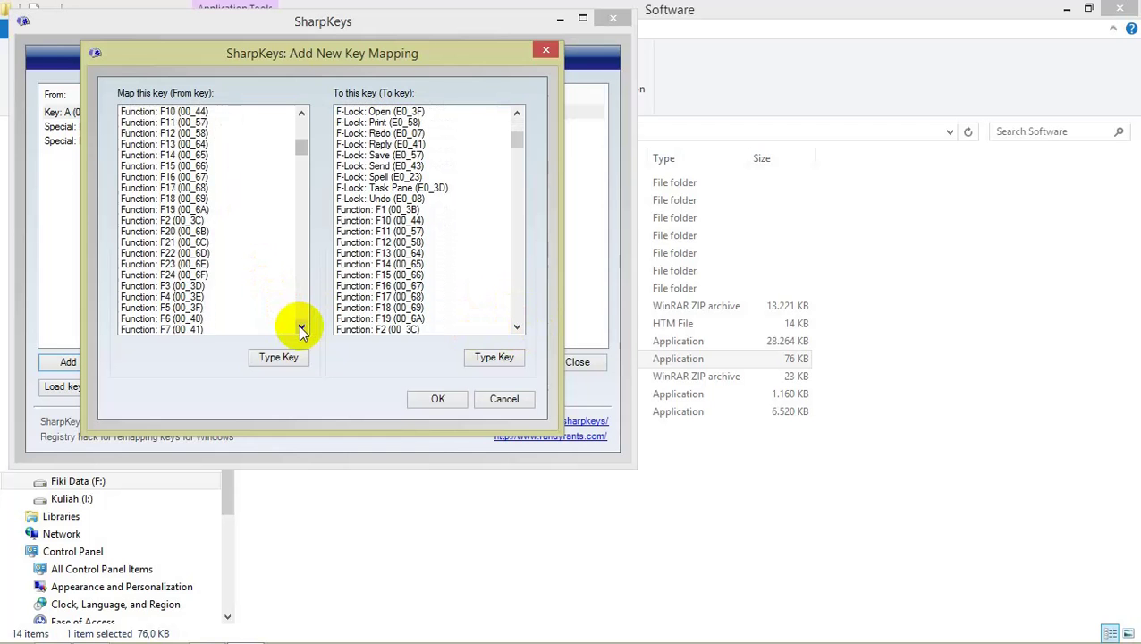
left_click(301, 328)
left_click(301, 327)
left_click(301, 327)
left_click(301, 327)
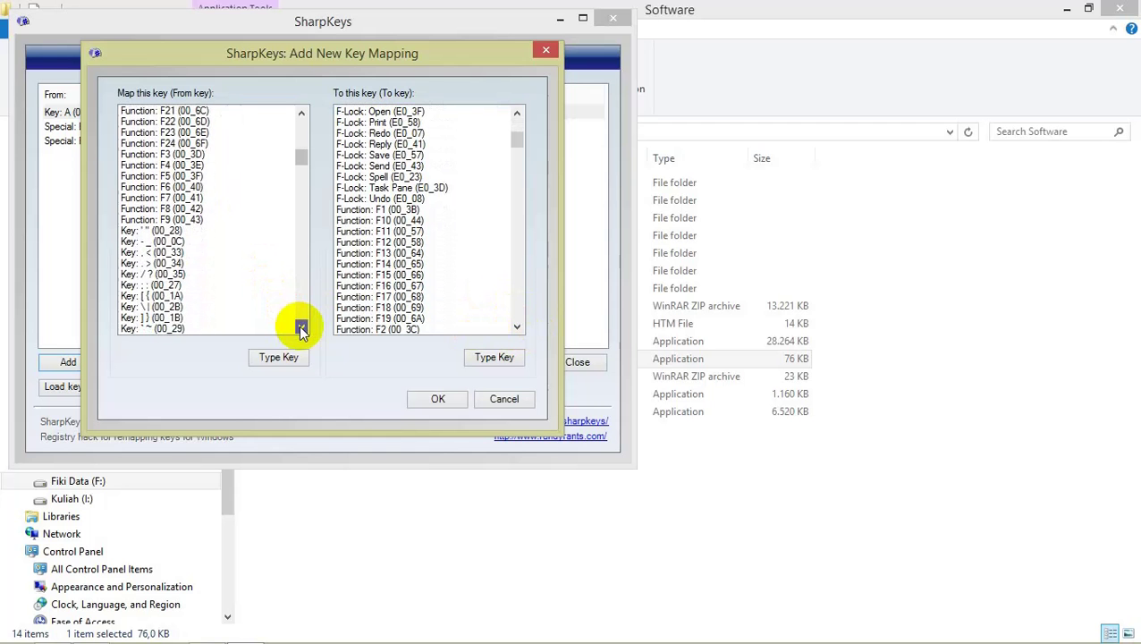
left_click(302, 327)
left_click(301, 327)
left_click(302, 327)
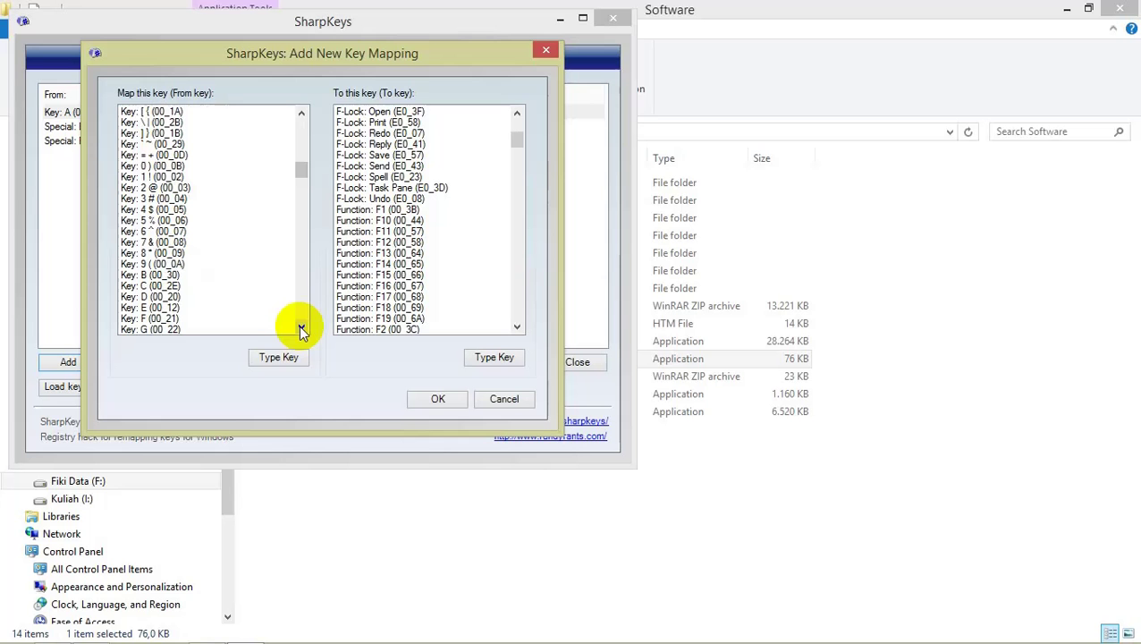
left_click(301, 327)
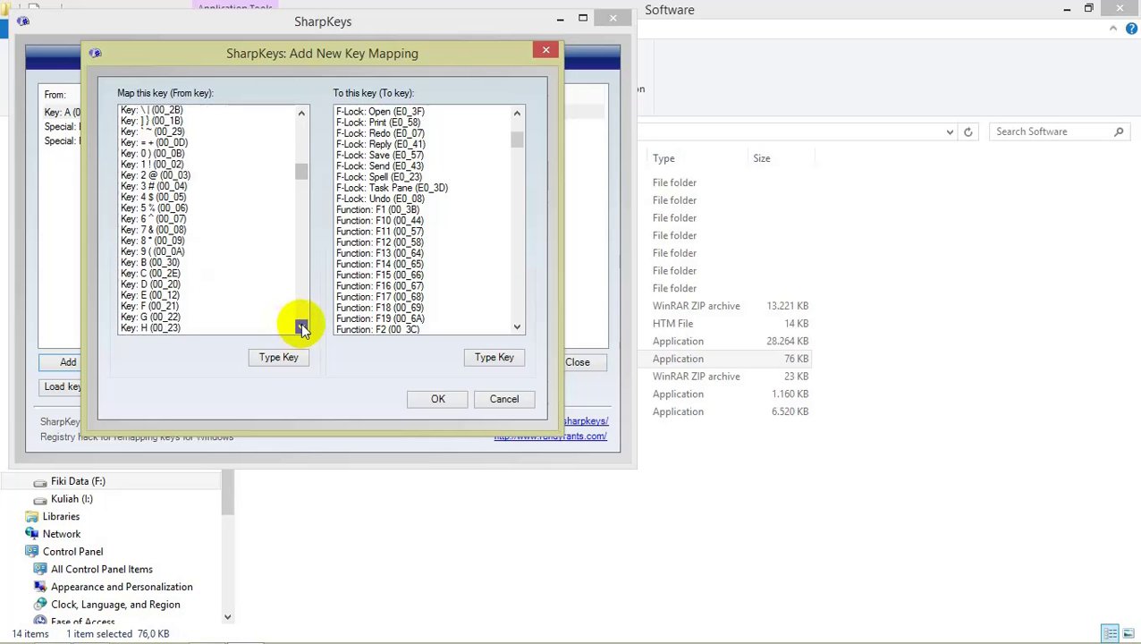
left_click(301, 327)
left_click(302, 327)
left_click(301, 328)
left_click(301, 327)
left_click(301, 327)
left_click(301, 327)
left_click(302, 328)
left_click(302, 327)
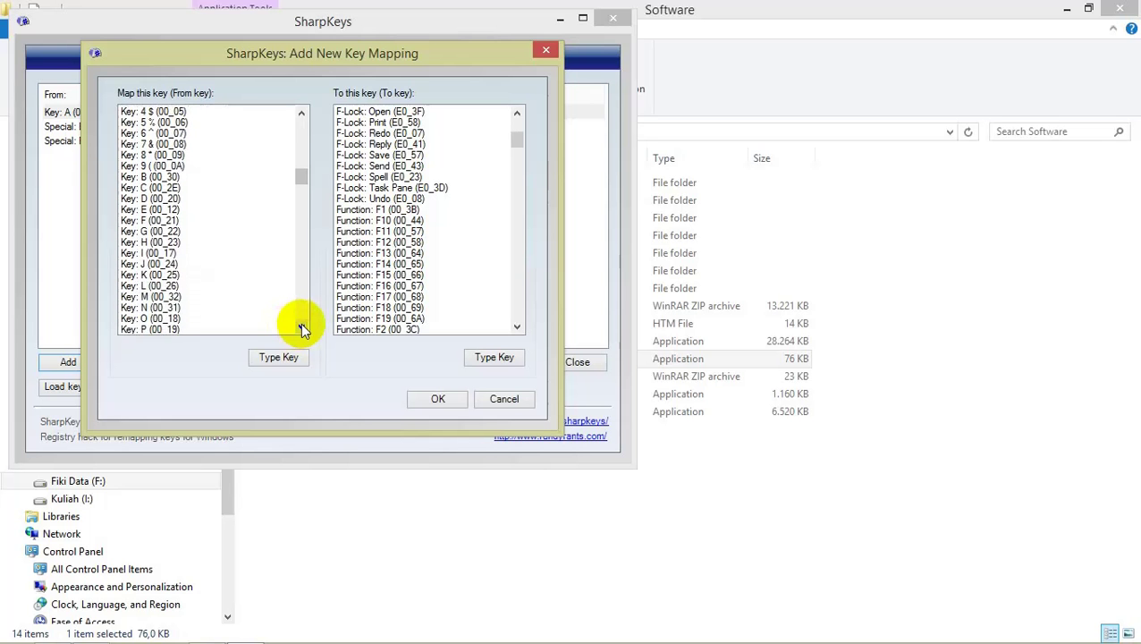
left_click(301, 327)
left_click(302, 327)
left_click(301, 327)
left_click(302, 327)
left_click(302, 327)
left_click(301, 327)
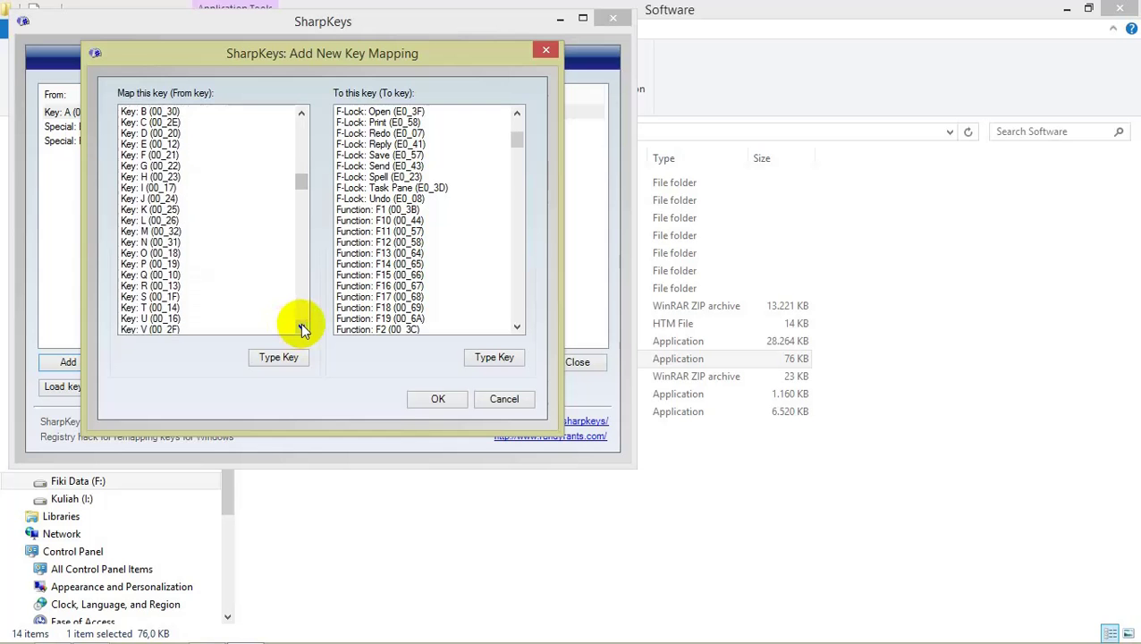
left_click(302, 328)
left_click(301, 327)
left_click(301, 328)
left_click(302, 327)
left_click(301, 327)
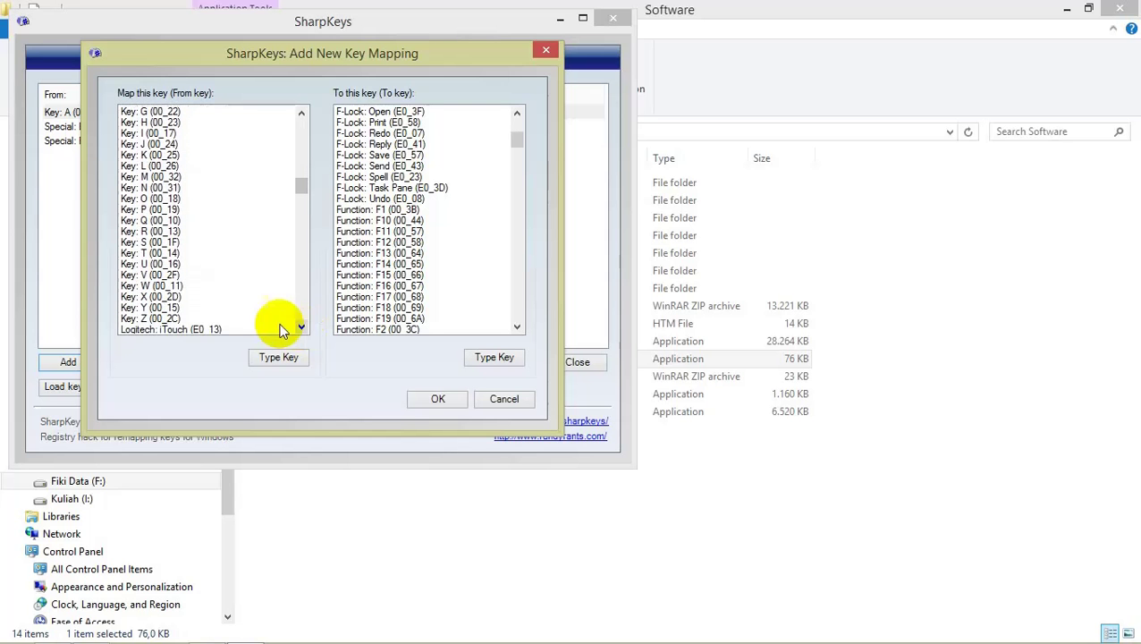
left_click(158, 321)
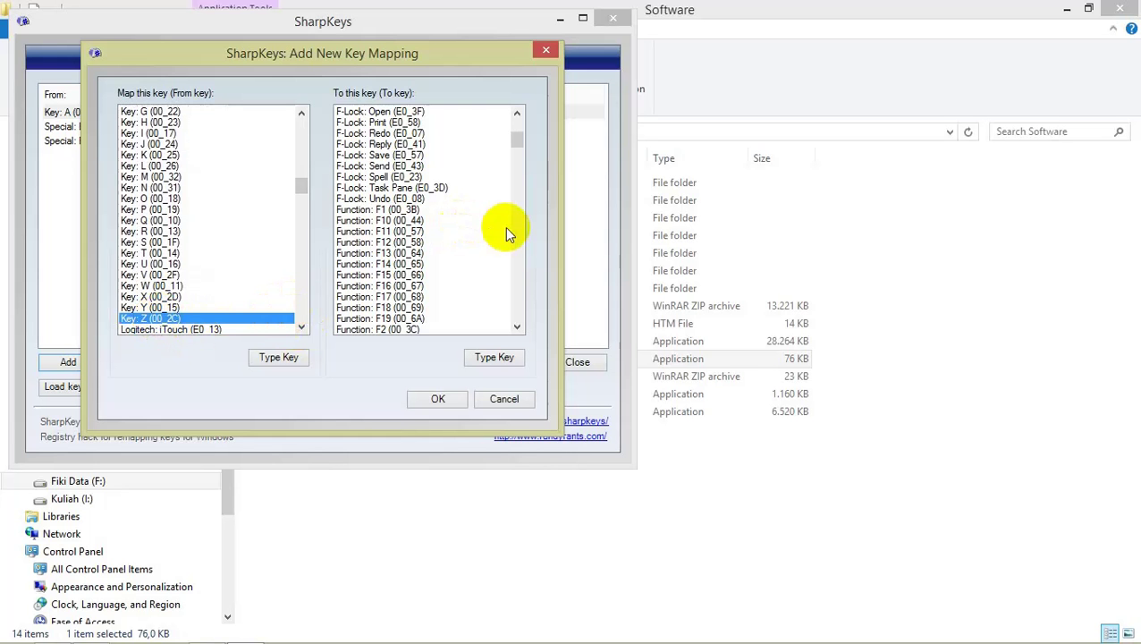
Map the Z key to Key: A (00_1E) and accept the new mapping.
left_click_drag(517, 142, 519, 169)
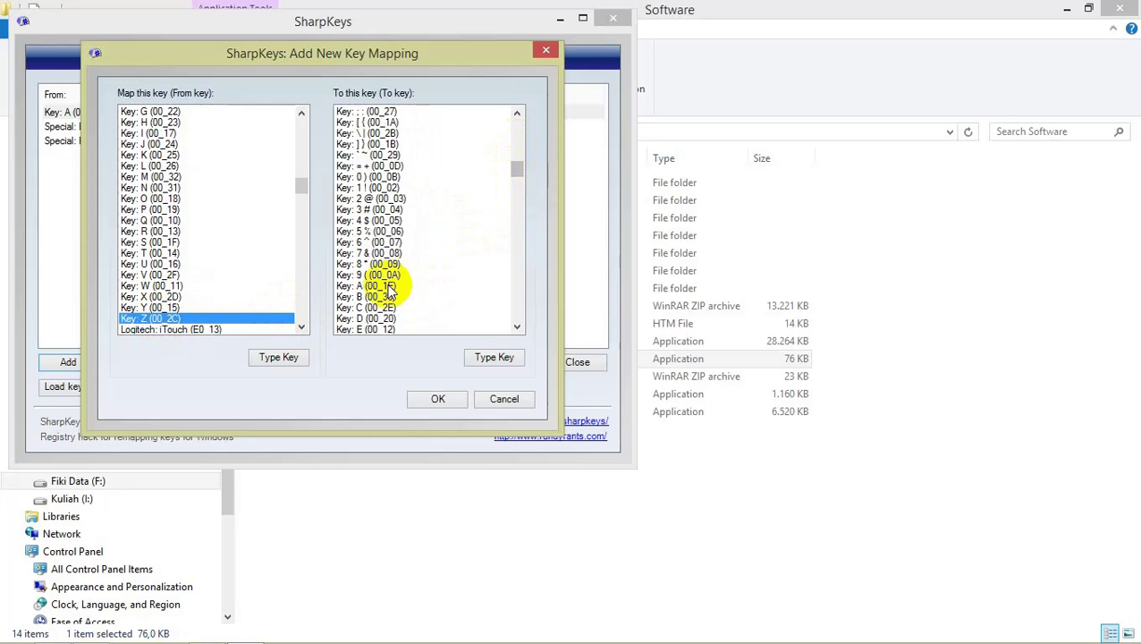
left_click(402, 286)
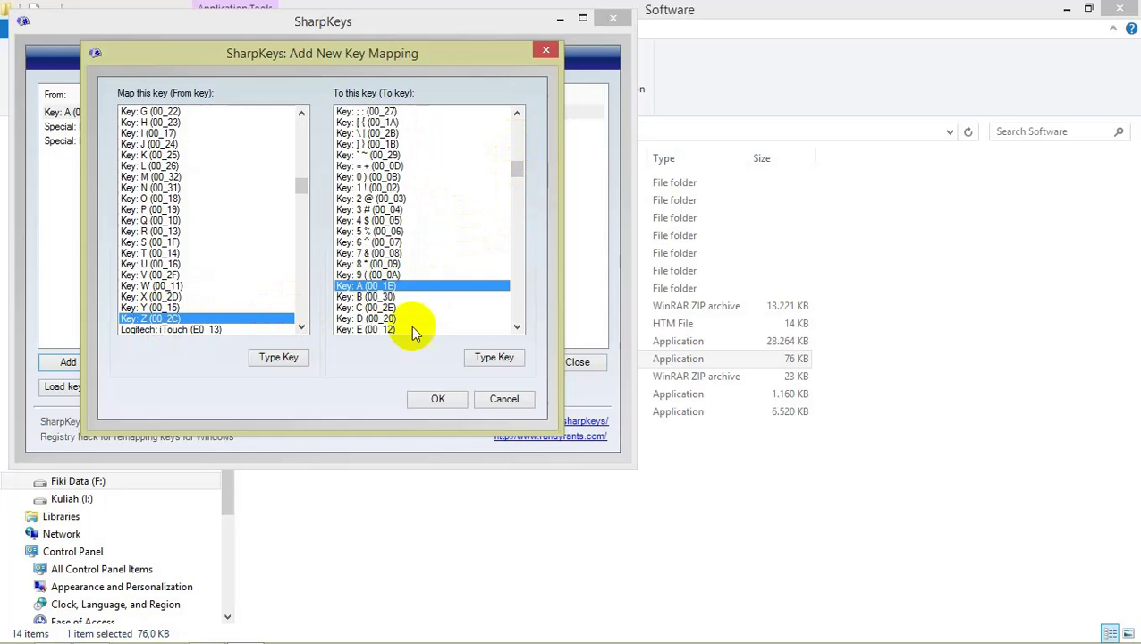
left_click(433, 400)
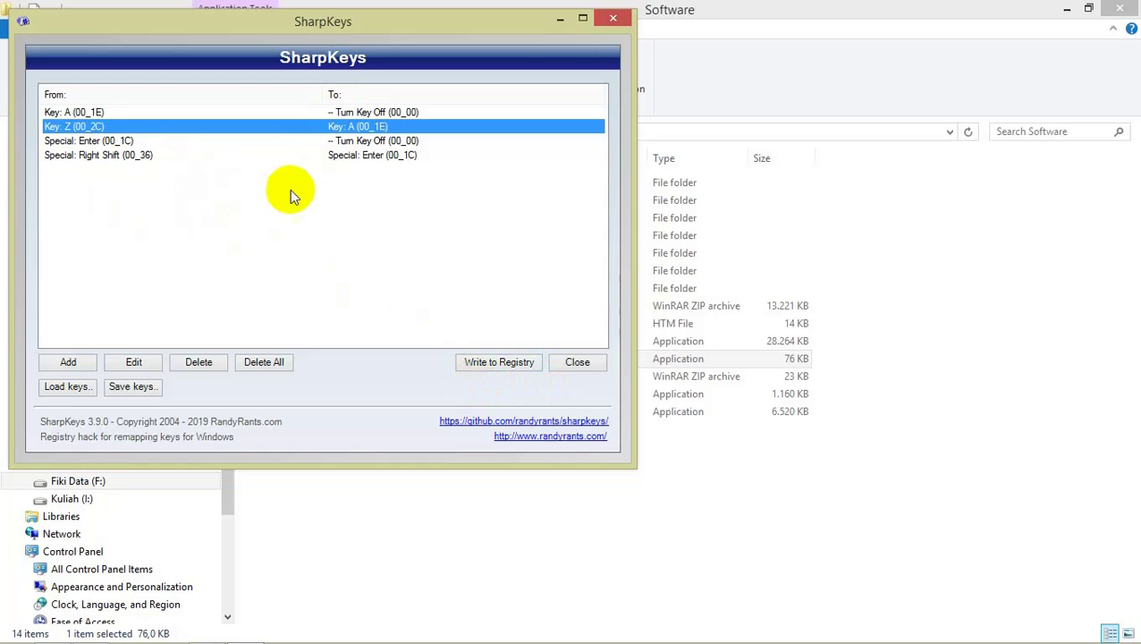
Delete the mappings for Key: A (00_1E) and Key: Z (00_2C) from the list.
left_click(71, 113)
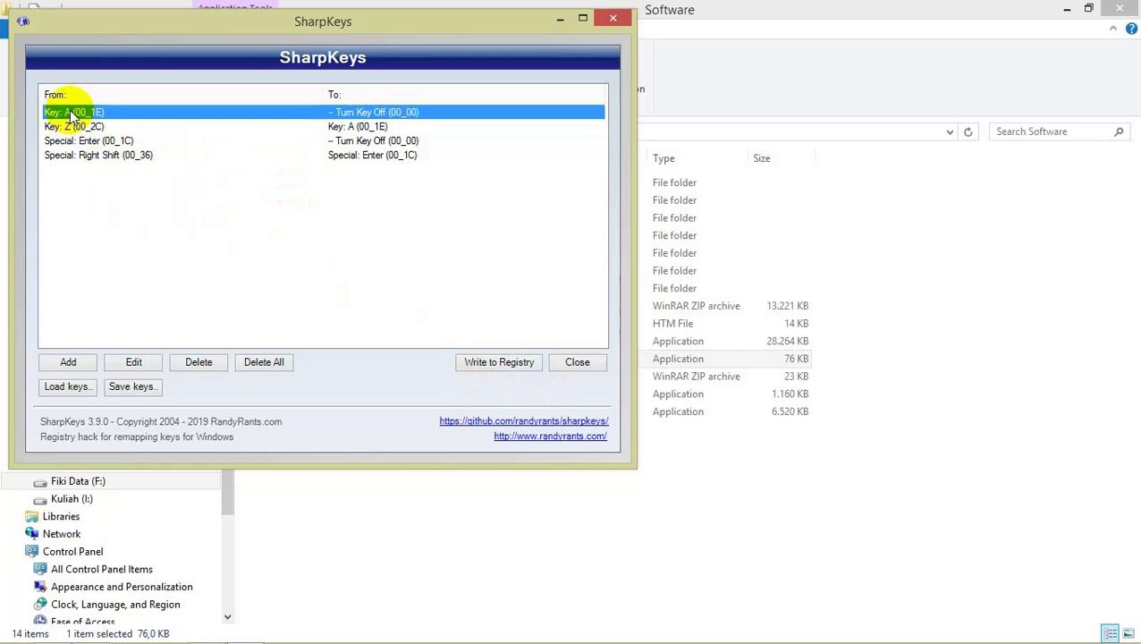
left_click(196, 364)
left_click(97, 114)
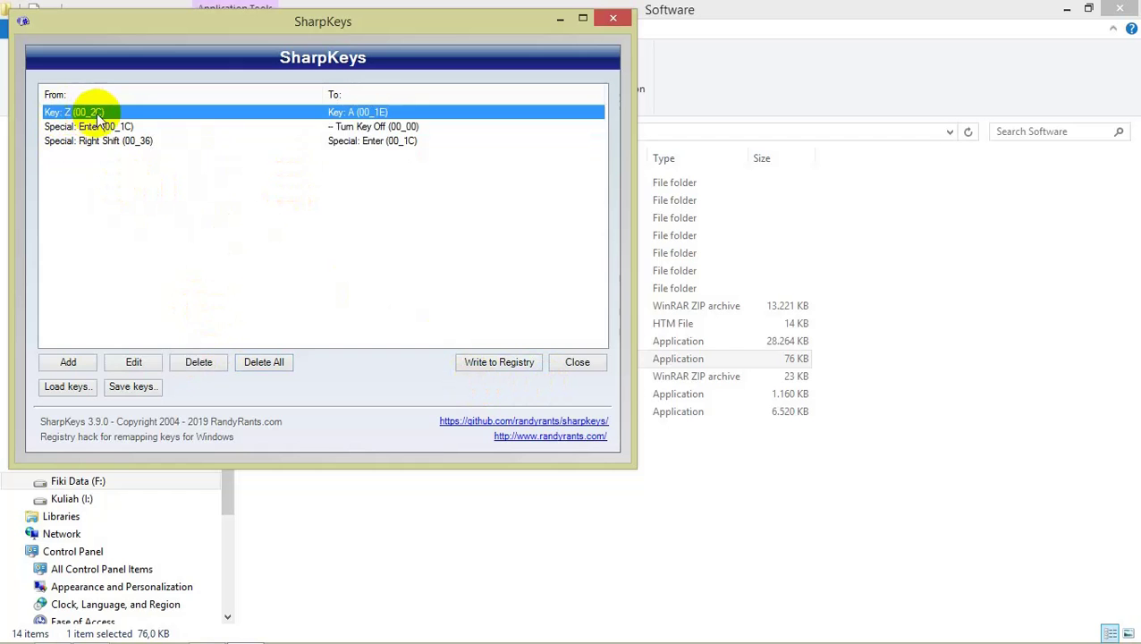
left_click(193, 365)
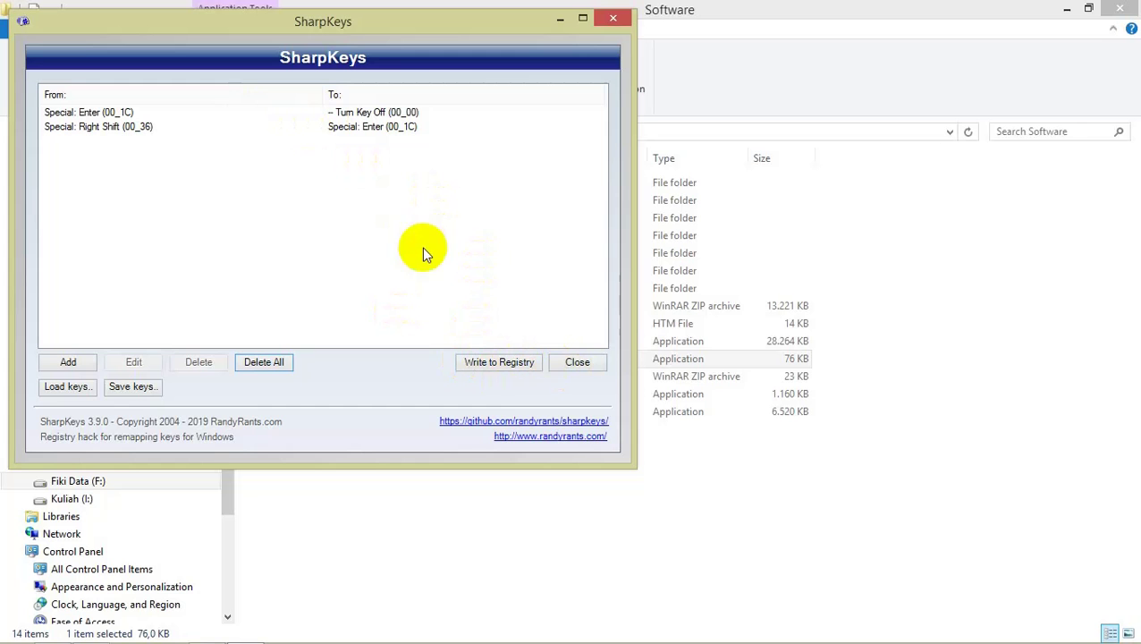
Close SharpKeys without updating the registry.
left_click(576, 362)
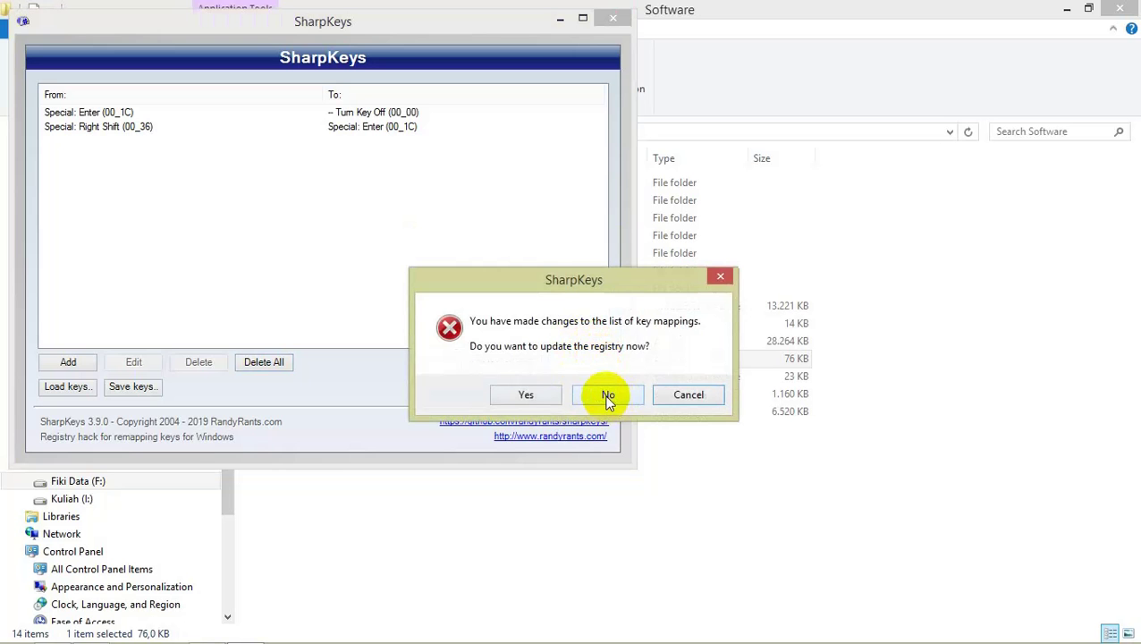
left_click(607, 396)
left_click(599, 395)
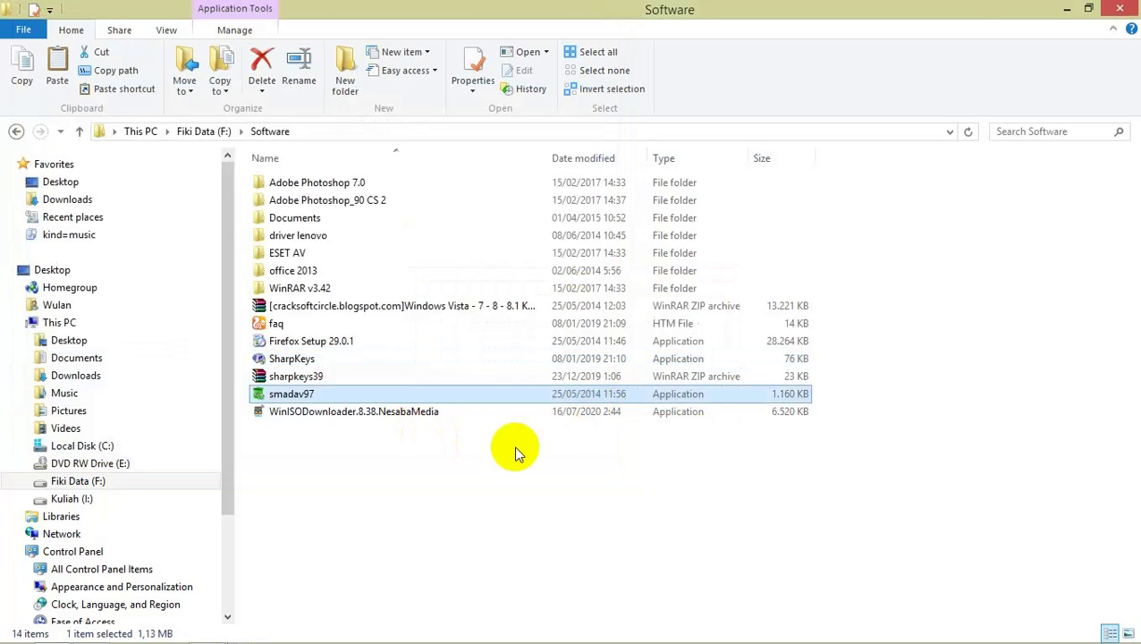
Minimize the Software folder window, switch to the Word document and append "GFGFGFGFGFG" to the existing line of text.
left_click(1065, 11)
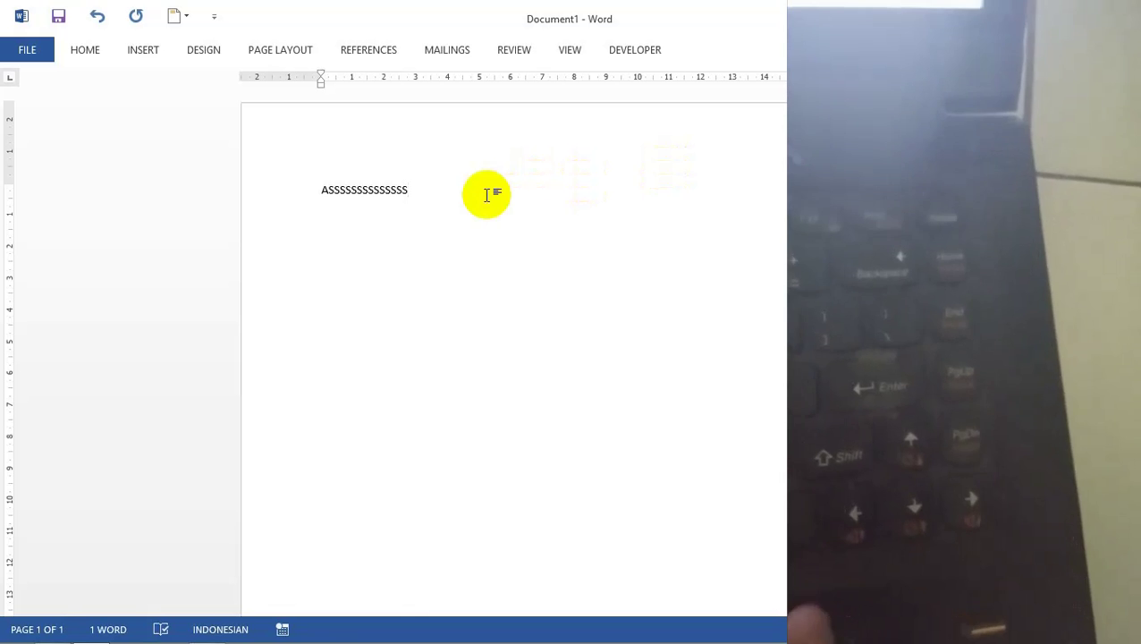
type("GFGFGFGFGFG")
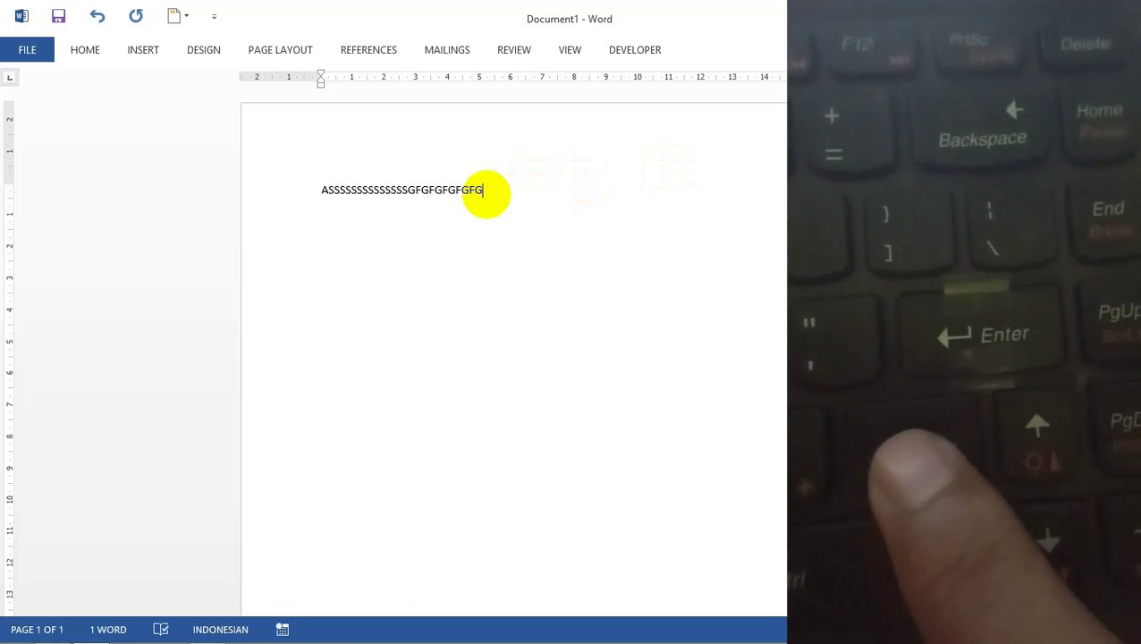
Insert nine line breaks after the first text line, enter "HFGJHGFDHGDFHG" there and continue with blank lines below it.
key("Return")
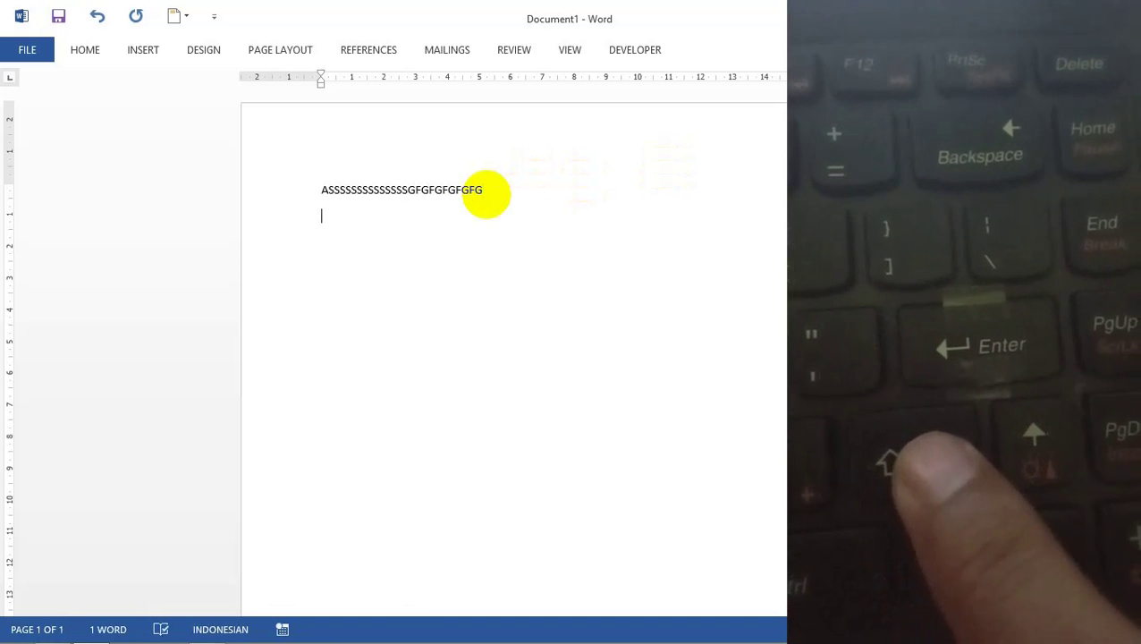
key("Return")
key("Return")
key("Return")
key("Return")
key("Return")
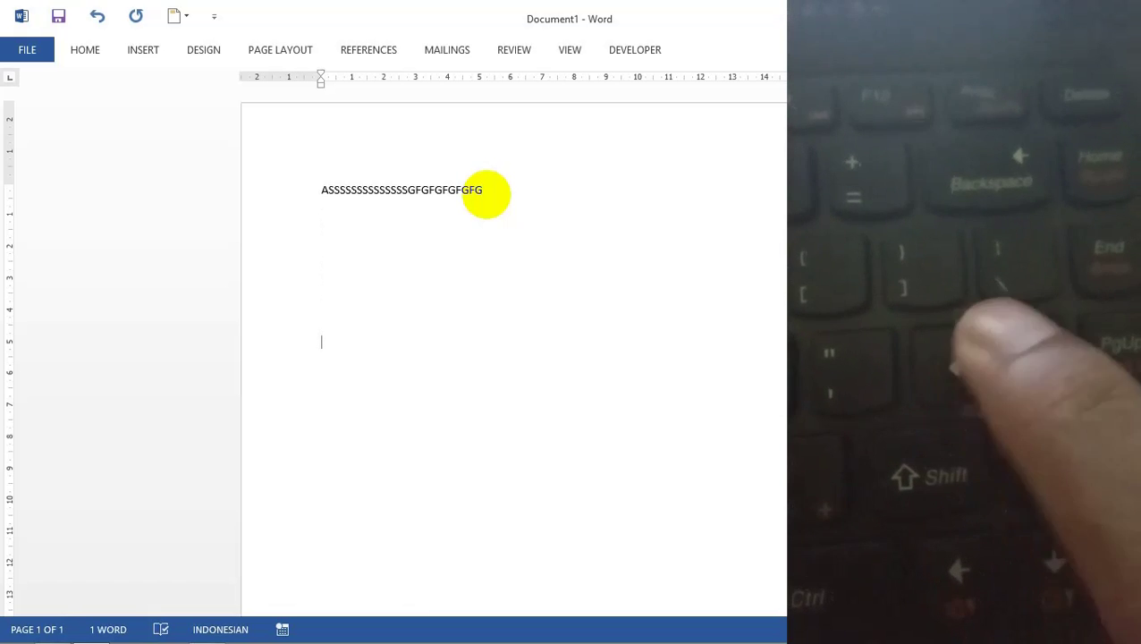
key("Return")
key("Return")
key("Return")
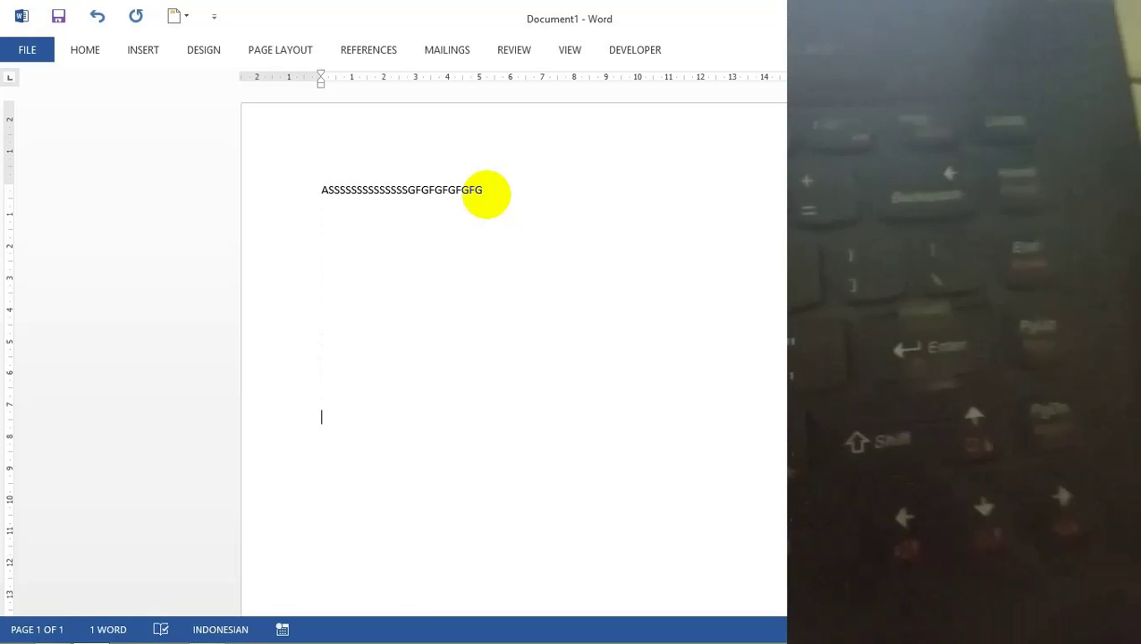
type("HFGJHGFDHGDFHG")
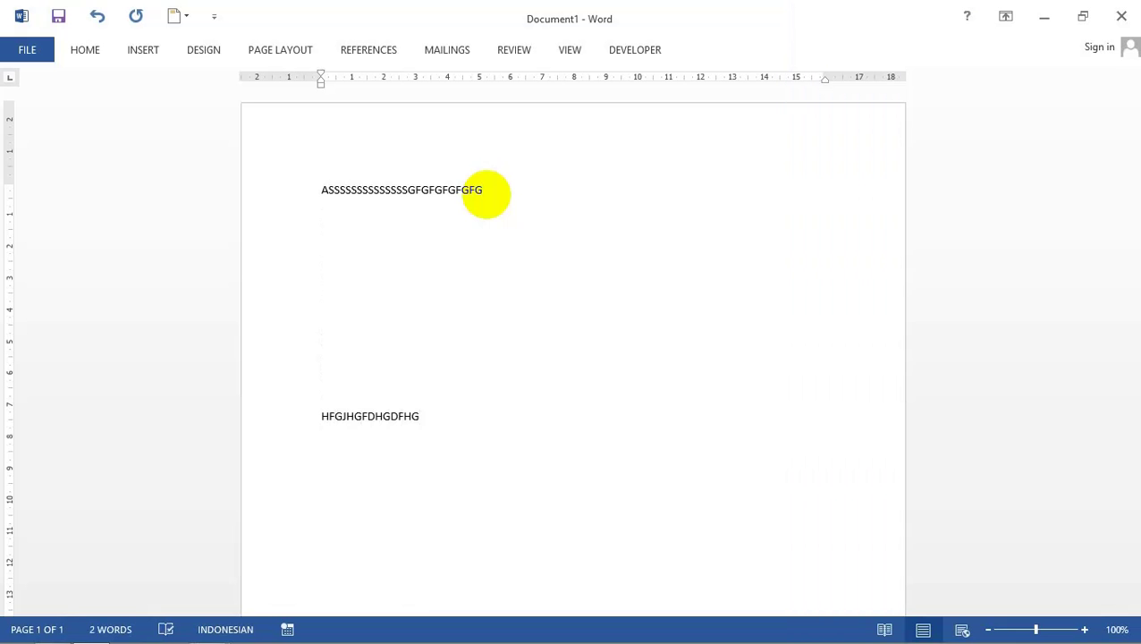
key("Return")
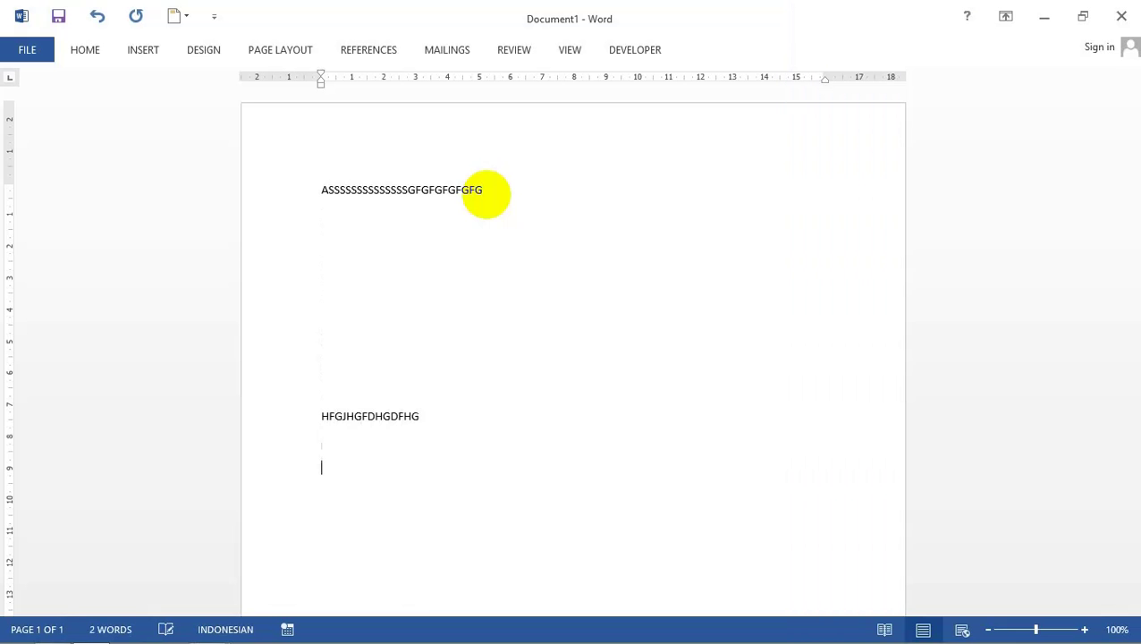